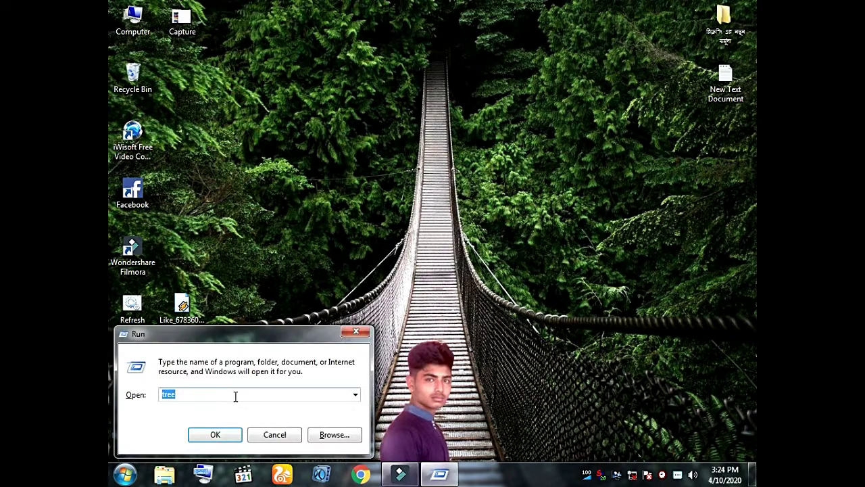
Run the command "temp" to open the Windows Temp folder.
key(BackSpace)
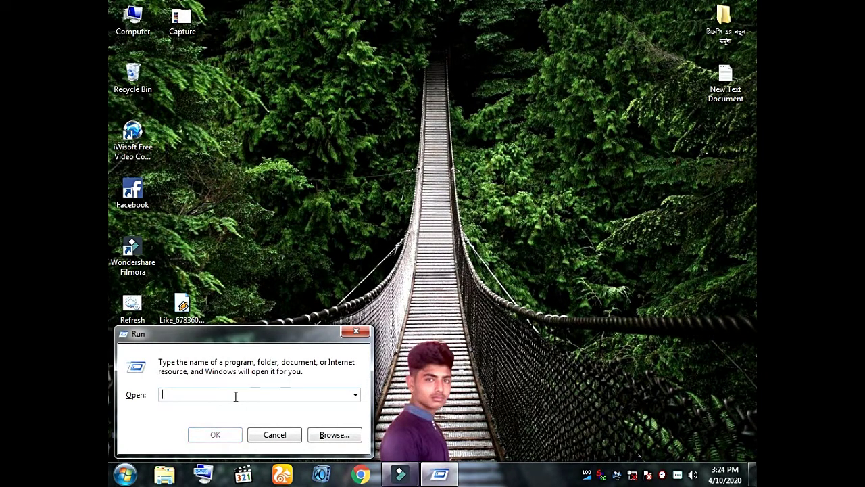
text(t)
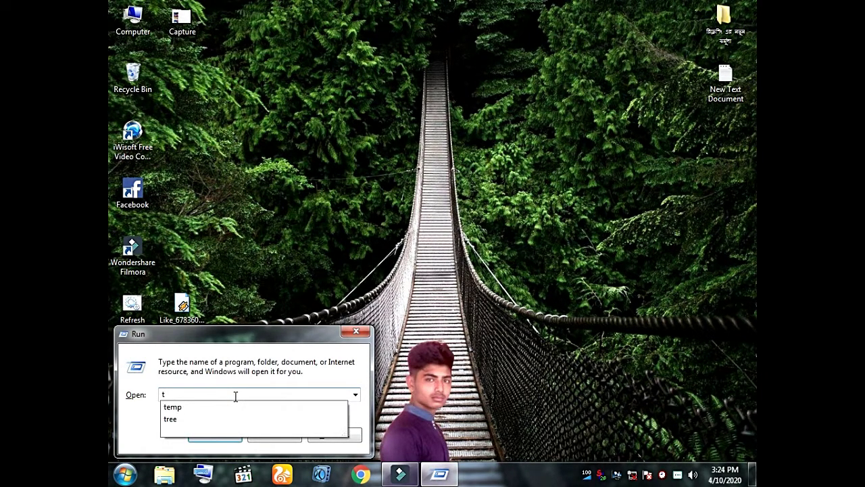
text(em)
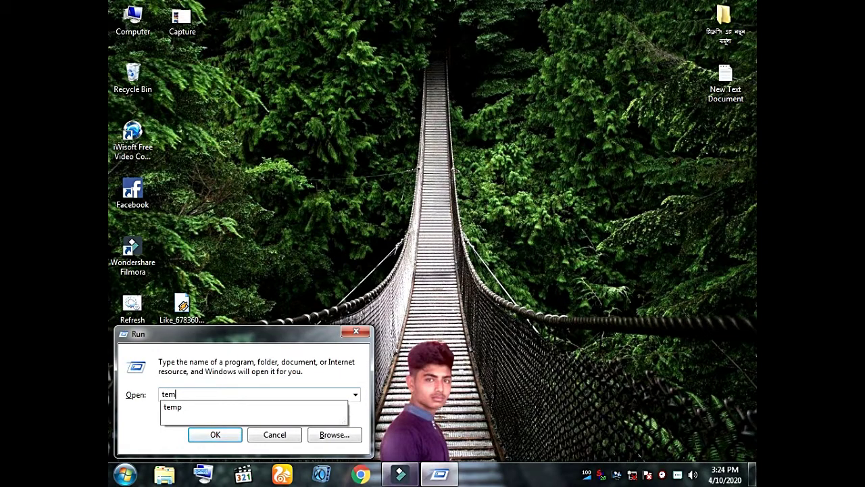
text(p)
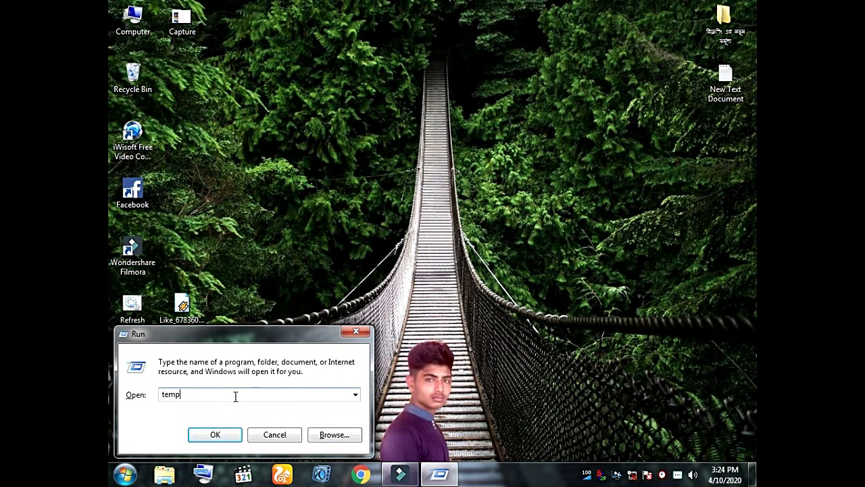
click(198, 438)
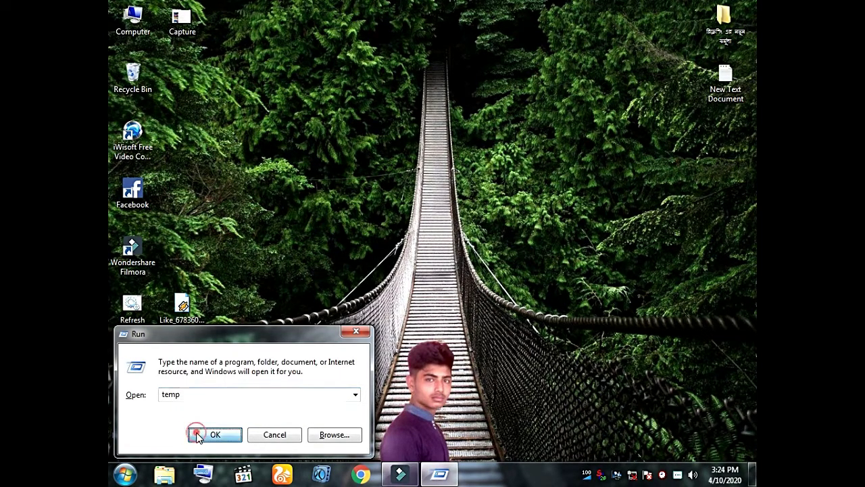
Delete all the contents of the Windows Temp folder and close its window.
drag(314, 298, 309, 211)
key(Delete)
key(Return)
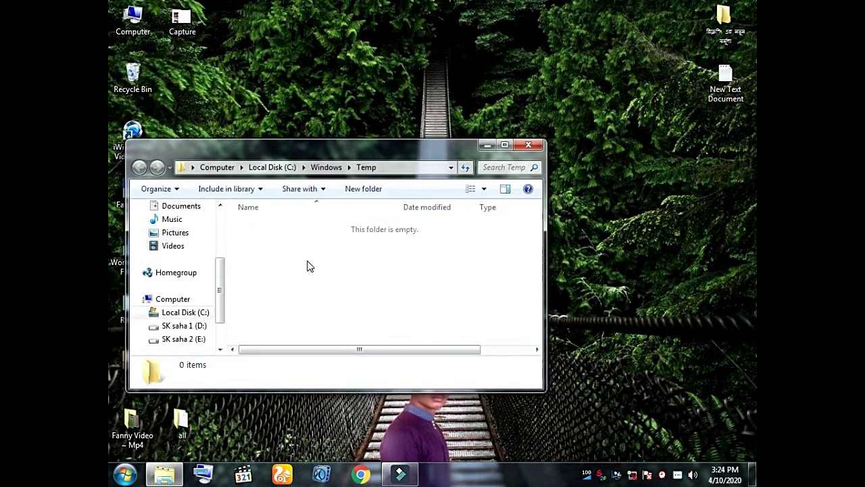
click(531, 147)
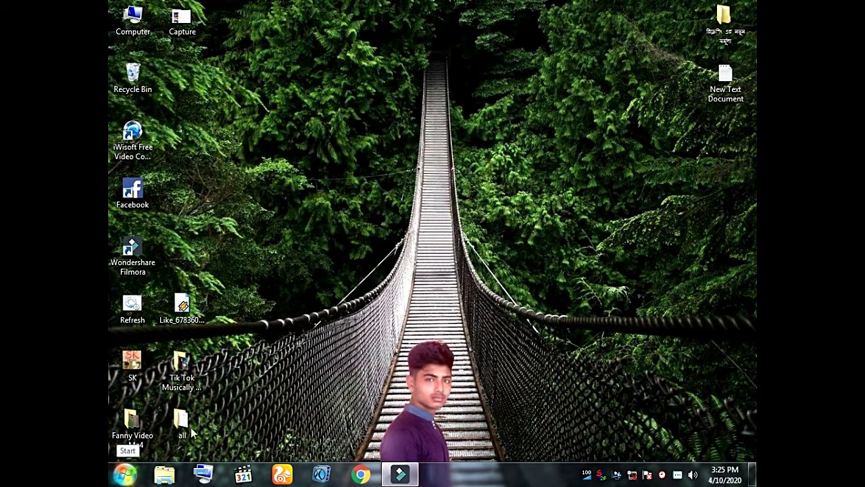
right_click(326, 225)
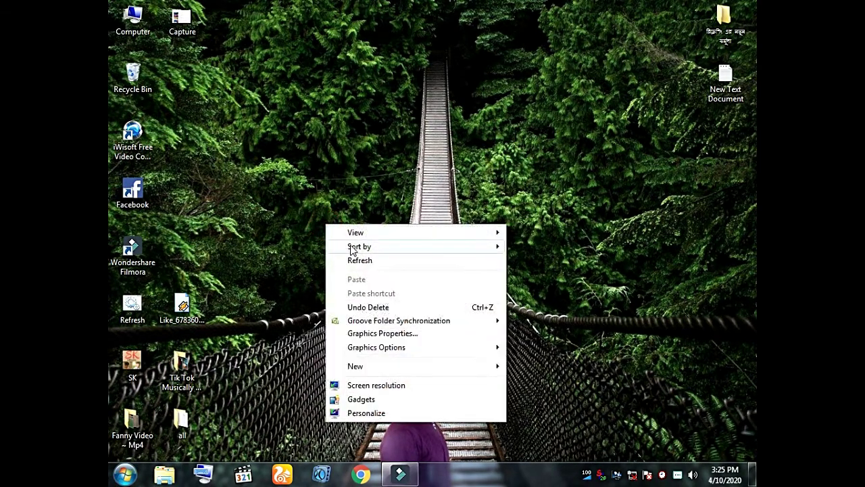
click(262, 194)
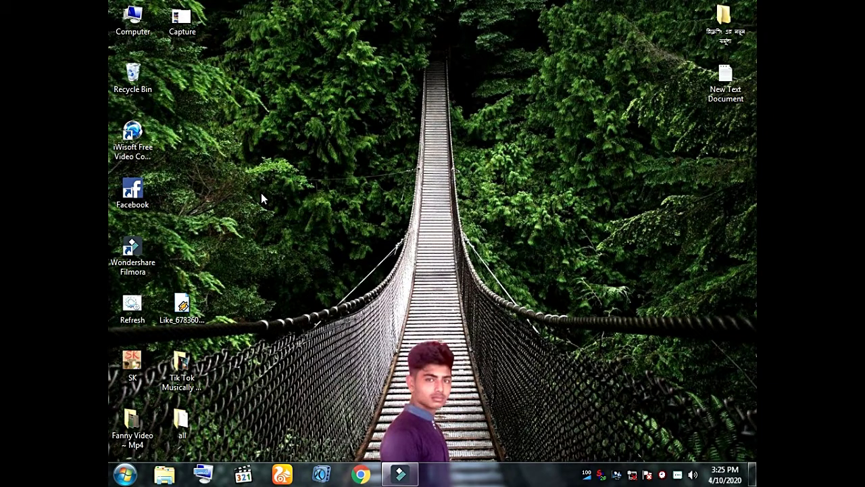
Run the command "%temp%" to open the user account's local Temp folder.
key(super+r)
click(218, 395)
key(BackSpace)
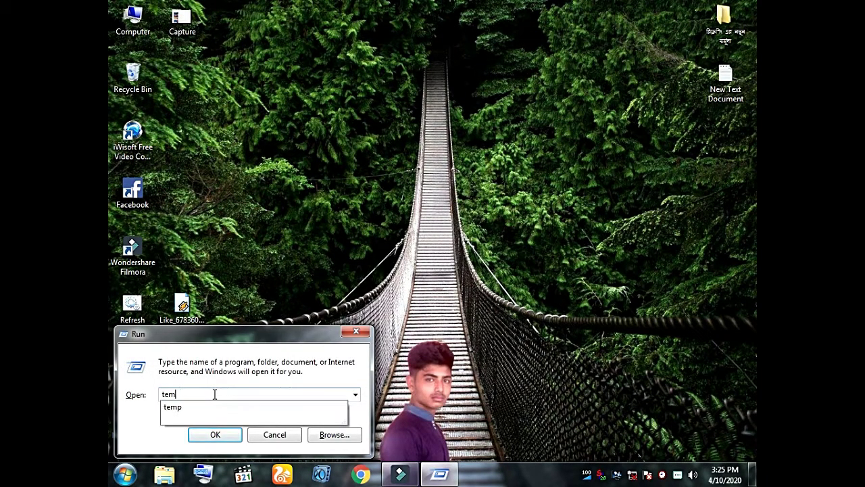
key(BackSpace)
key(BackSpace)
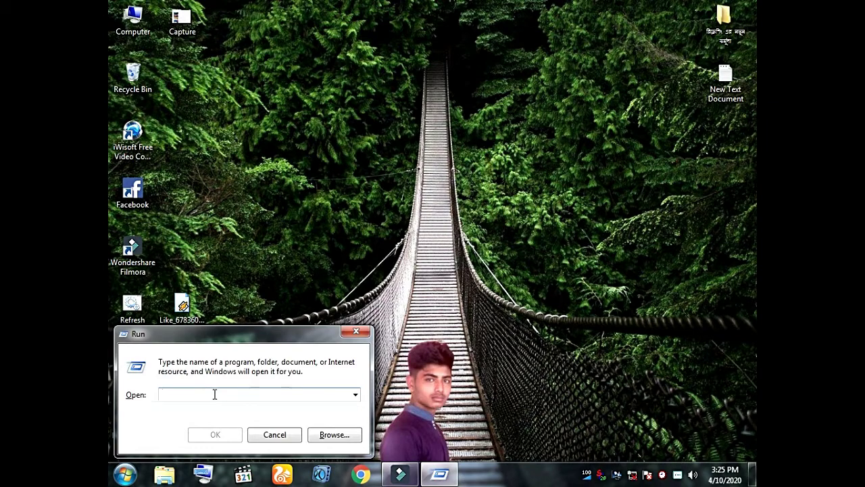
text(%)
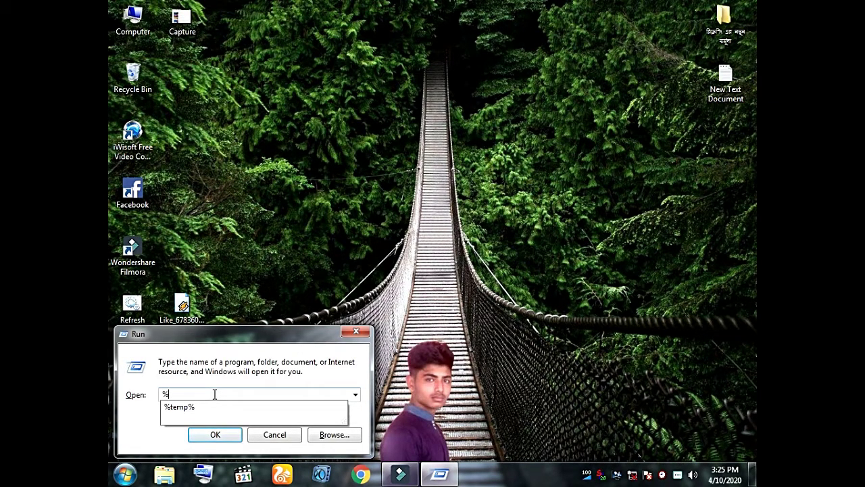
text(temp%)
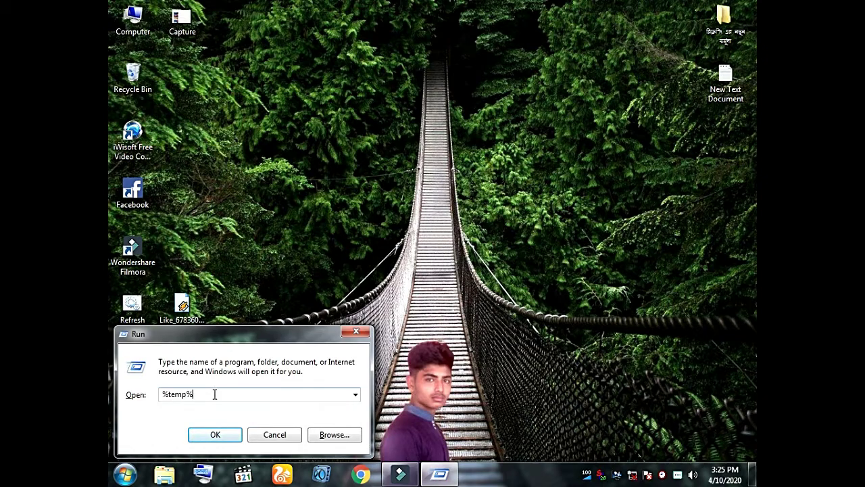
click(213, 435)
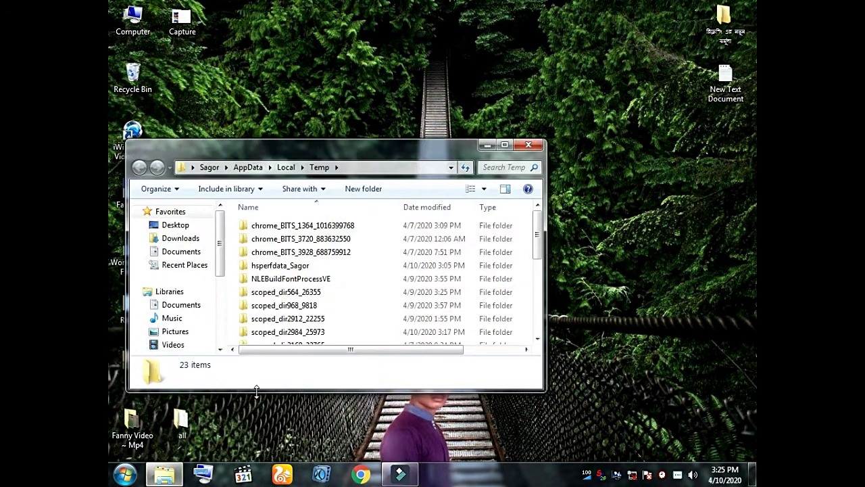
Move all items in the local Temp folder to the Recycle Bin and close the folder window.
drag(240, 223, 292, 421)
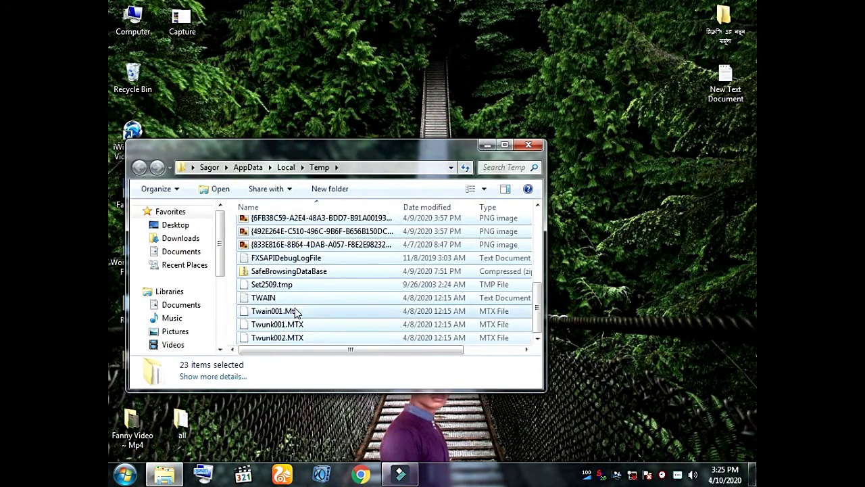
right_click(300, 240)
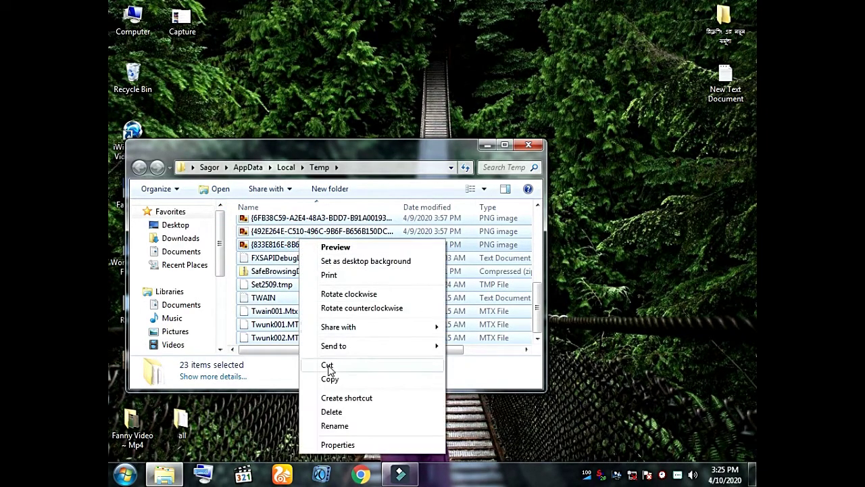
click(334, 412)
click(466, 249)
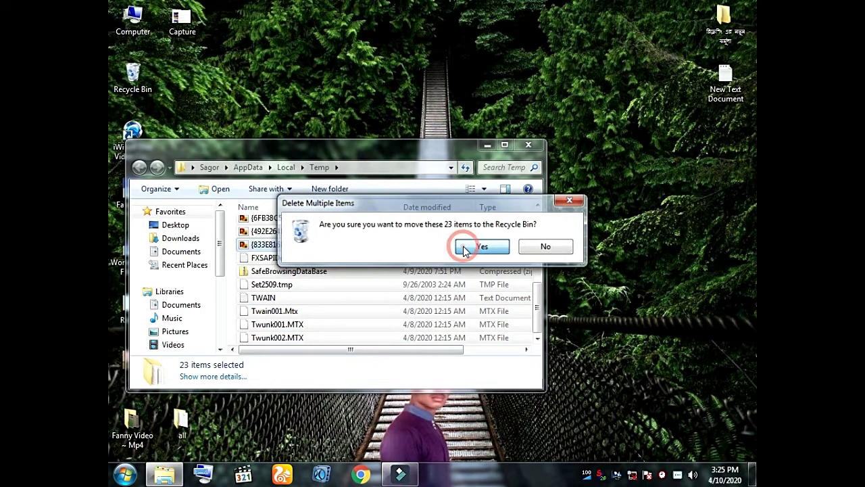
click(426, 292)
click(425, 290)
click(483, 289)
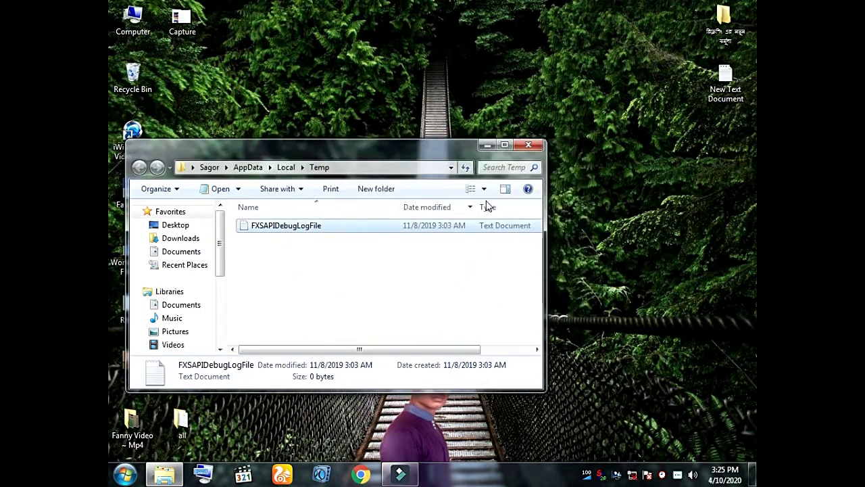
click(529, 145)
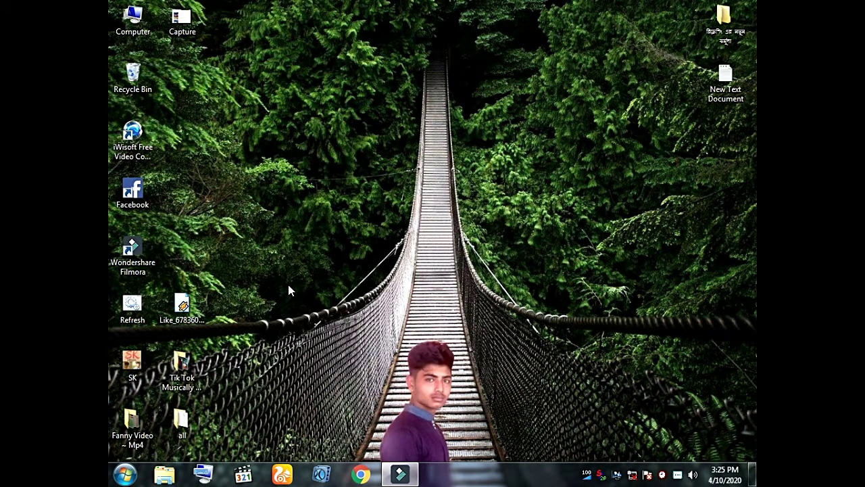
Run the command "recent" to open the folder of recently used item shortcuts.
key(super+r)
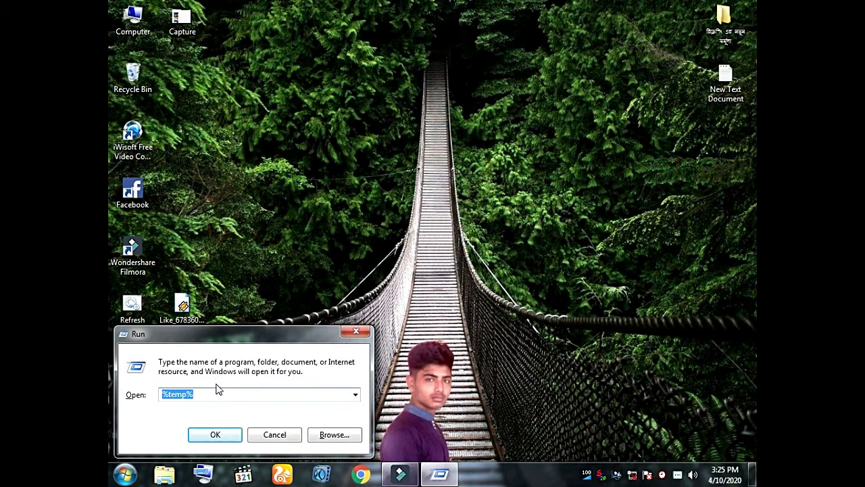
key(BackSpace)
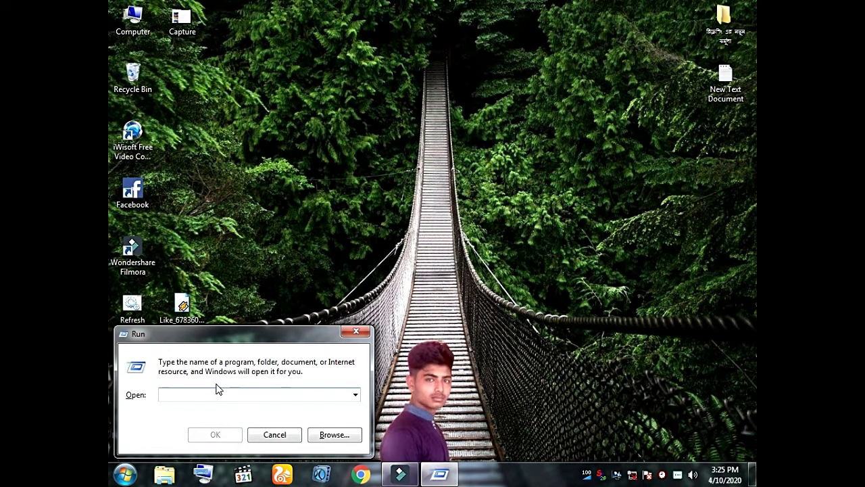
text(rece)
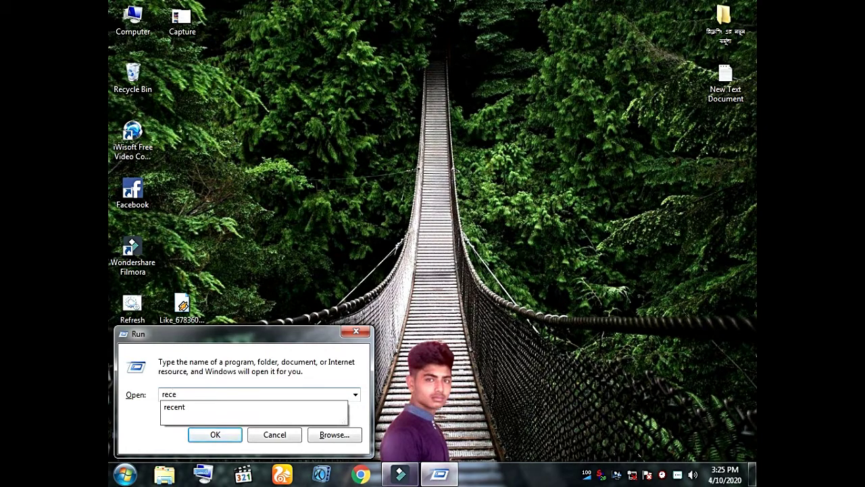
text(nt)
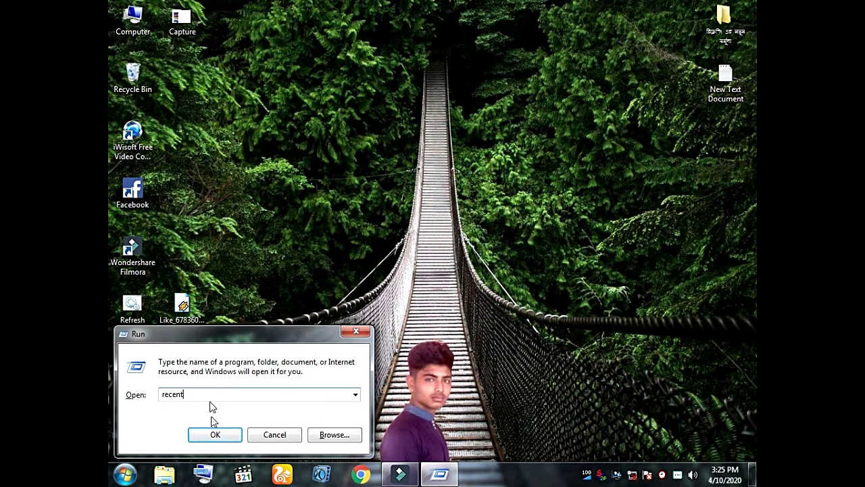
click(215, 436)
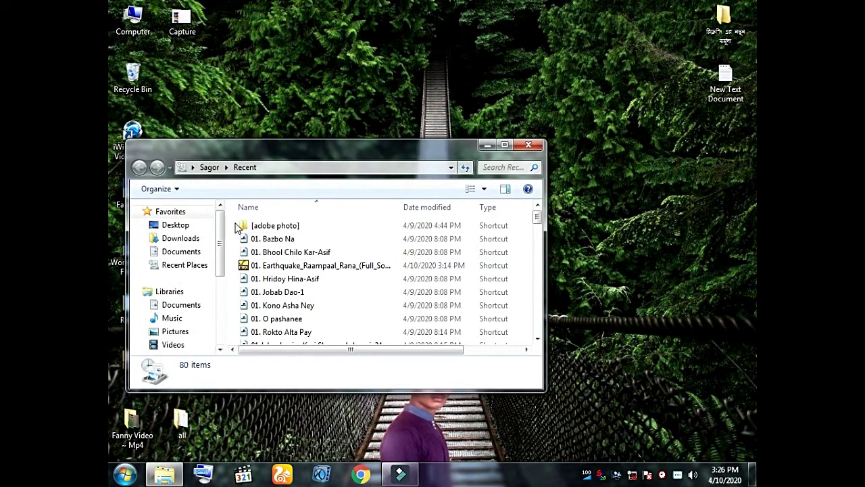
Delete all the shortcuts in the Recent folder and close its window.
drag(230, 218, 293, 375)
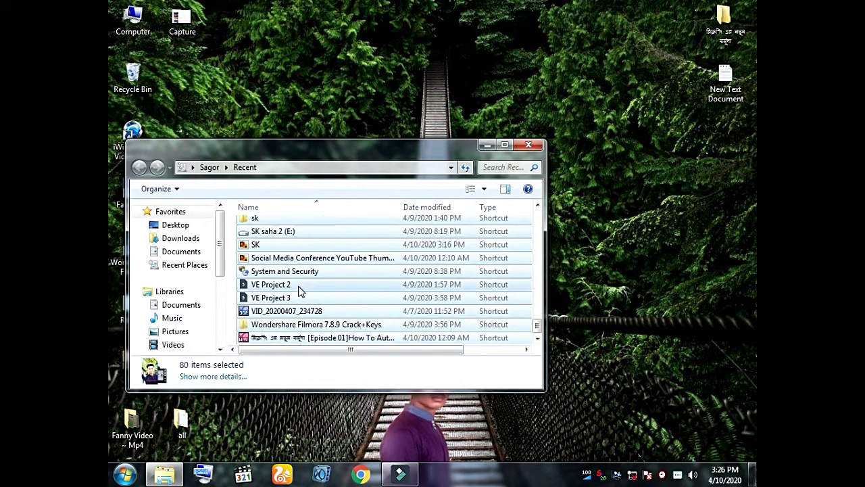
right_click(299, 274)
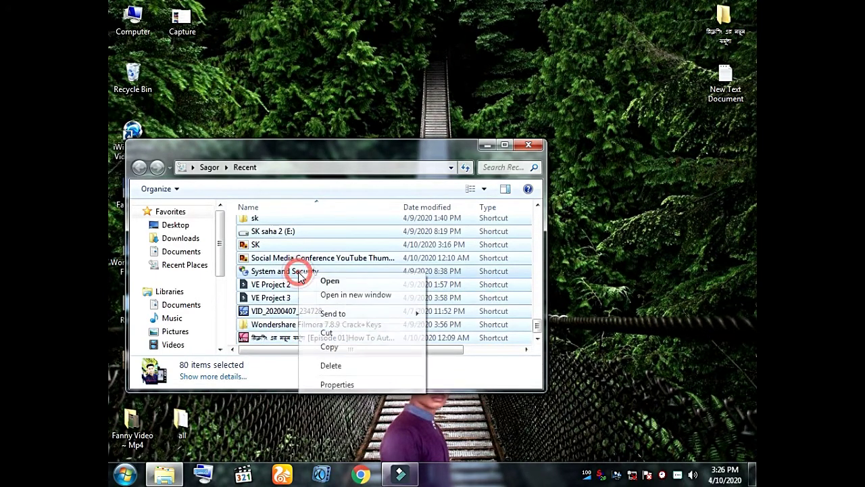
click(331, 366)
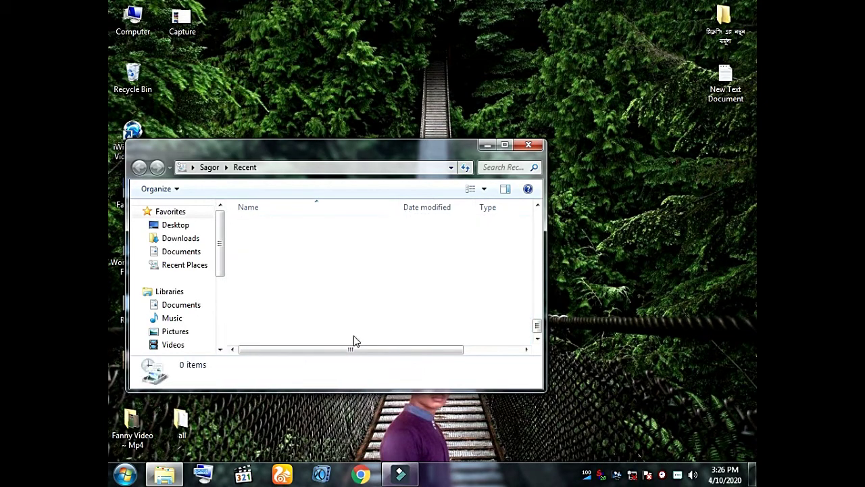
drag(356, 154, 435, 170)
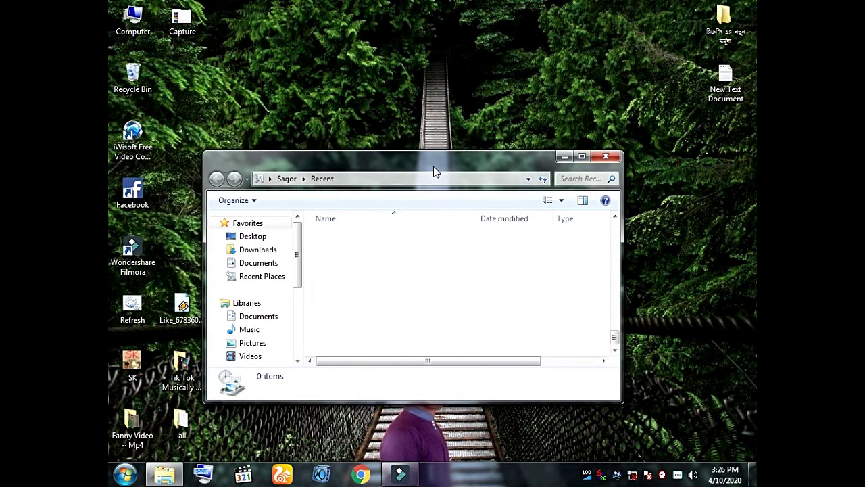
click(611, 154)
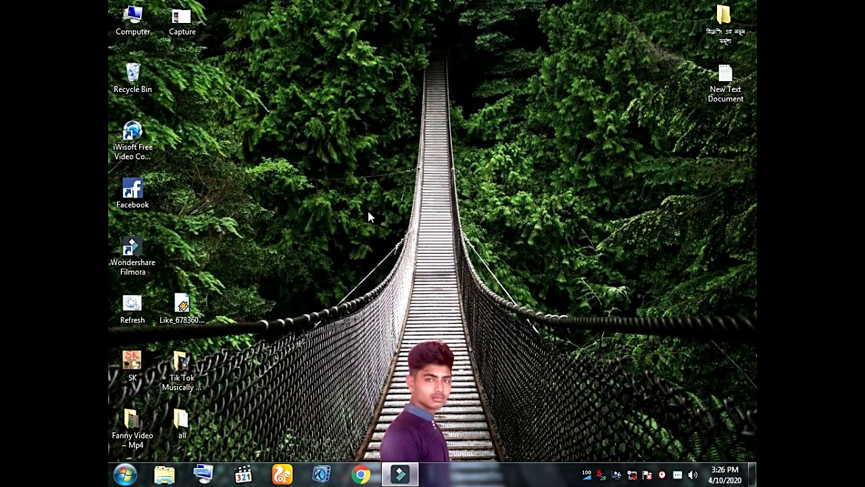
Run the command "prefetch" to open the Windows Prefetch folder.
key(super+r)
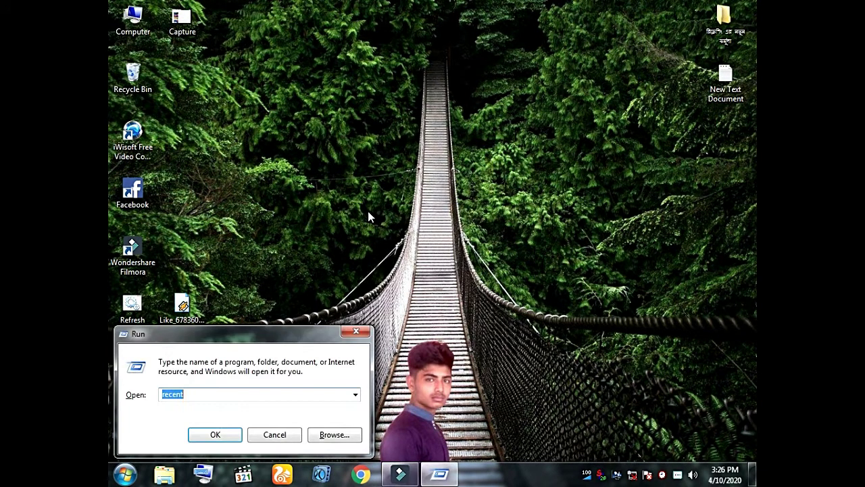
key(BackSpace)
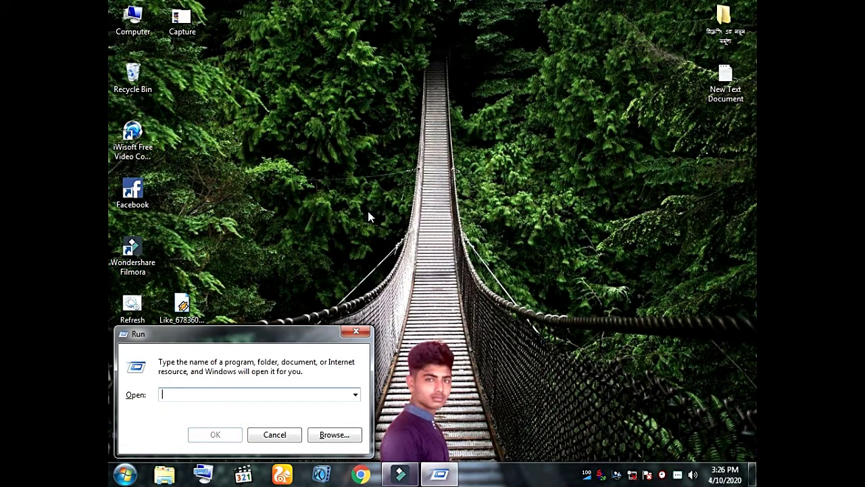
text(prefet)
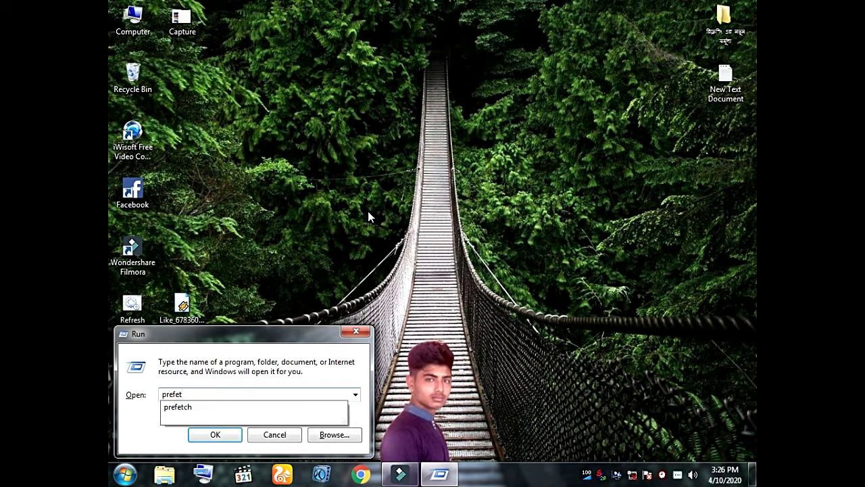
text(h)
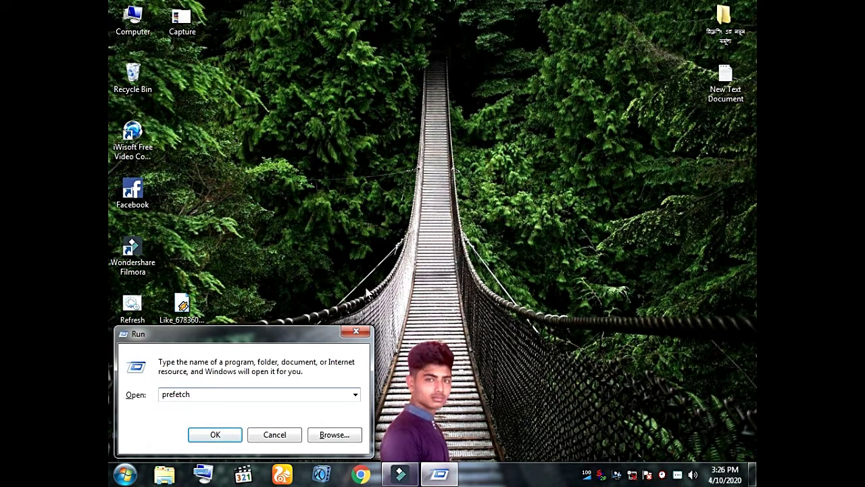
click(215, 436)
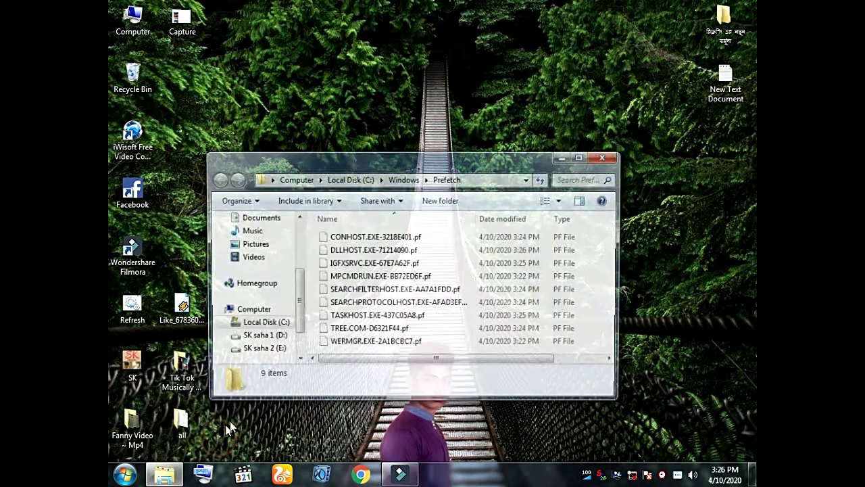
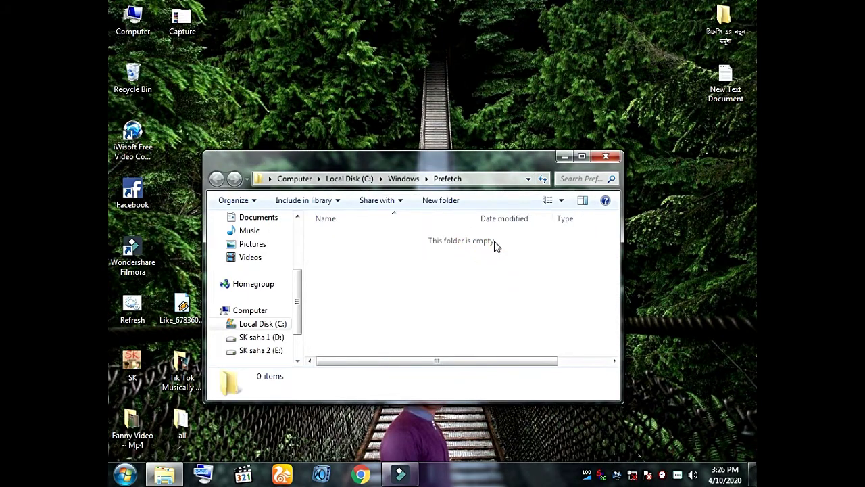
Close the Prefetch folder window and run the command "cleanmgr" to open Disk Cleanup.
click(606, 156)
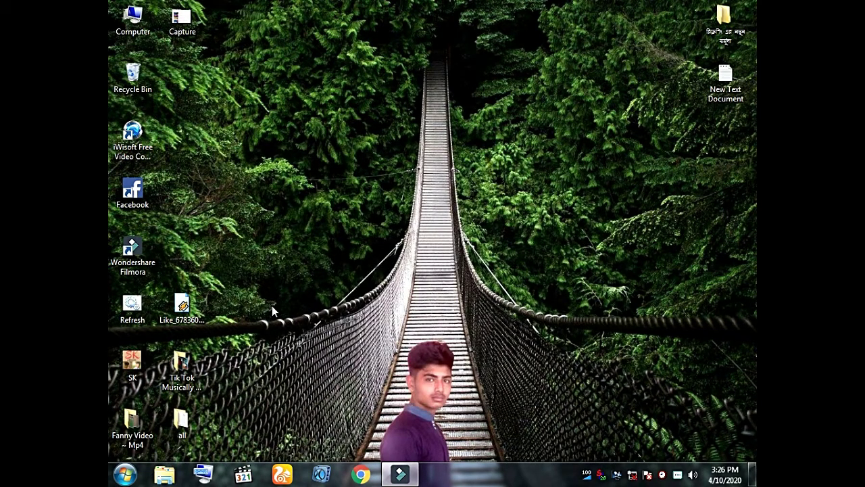
key(super+r)
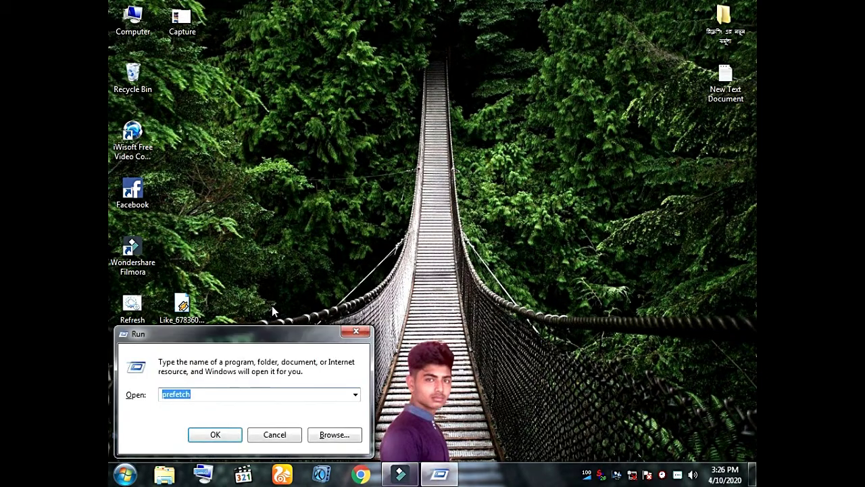
key(BackSpace)
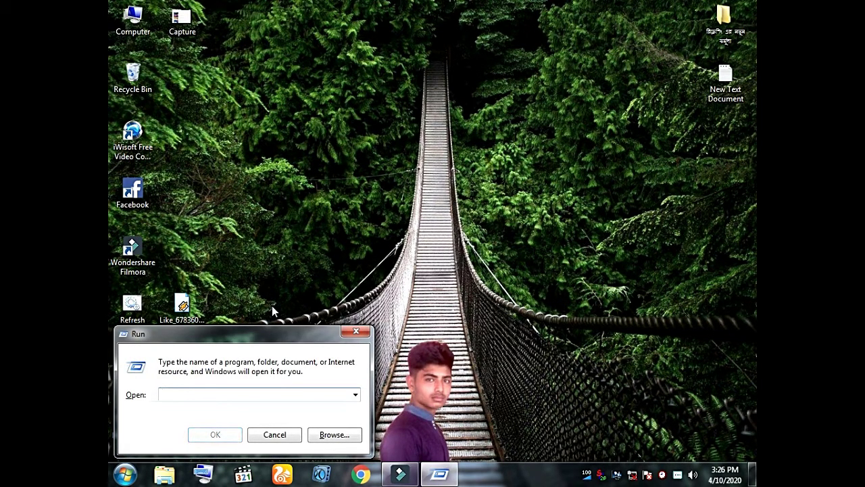
text(c)
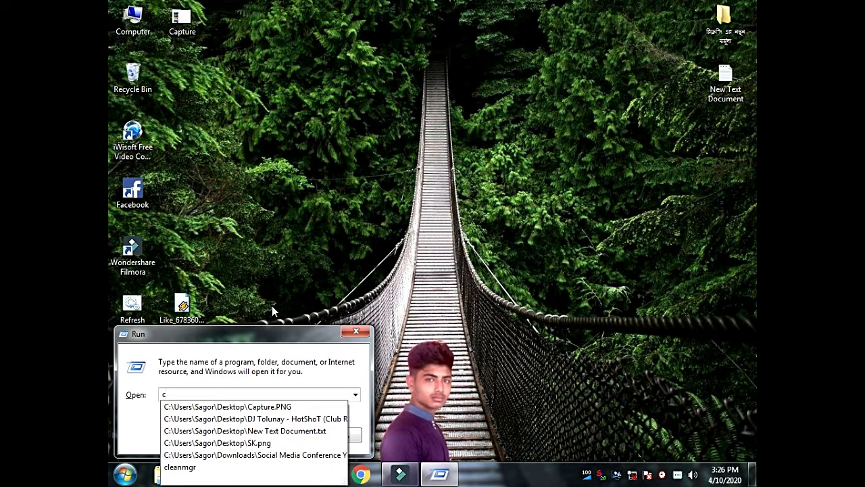
text(leanm)
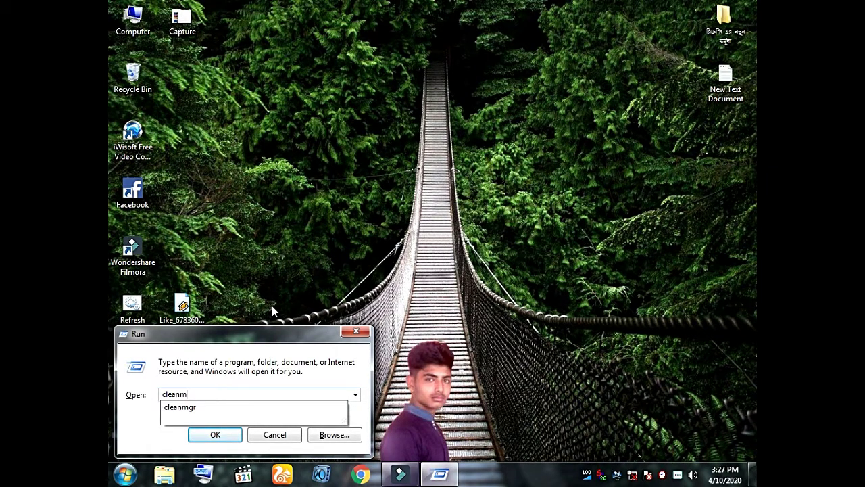
text(r)
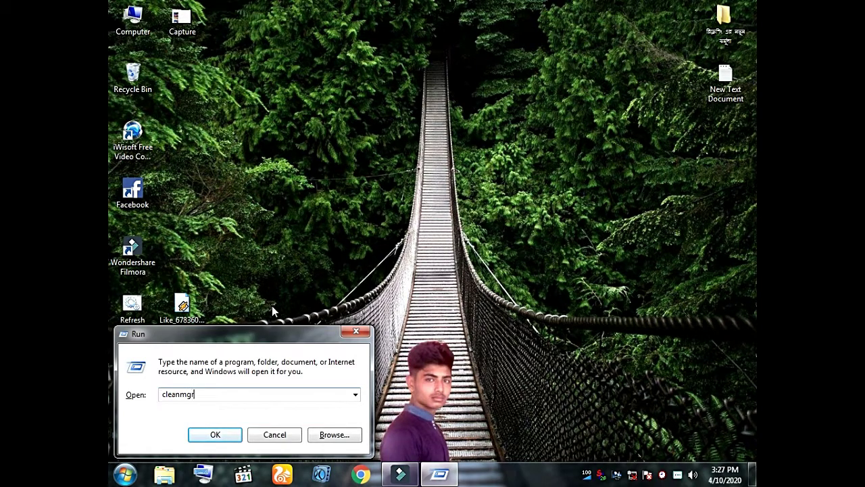
click(215, 436)
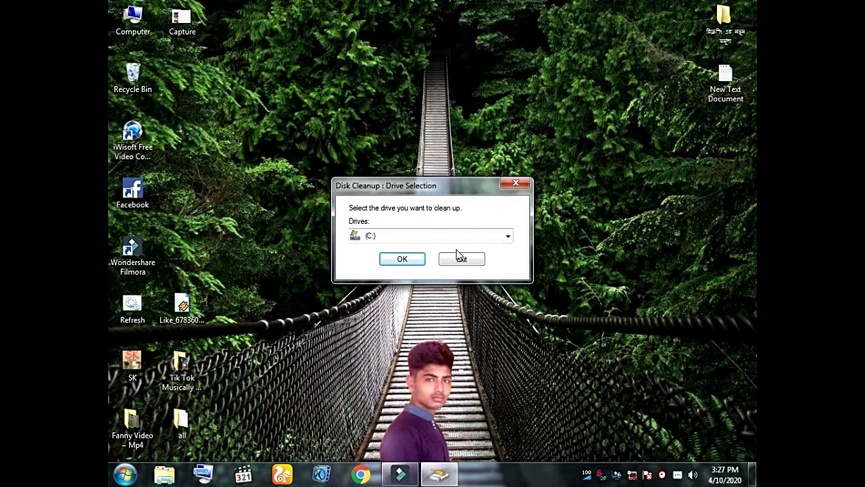
Clean up drive C: with the preselected file categories and confirm permanently deleting the files.
click(417, 260)
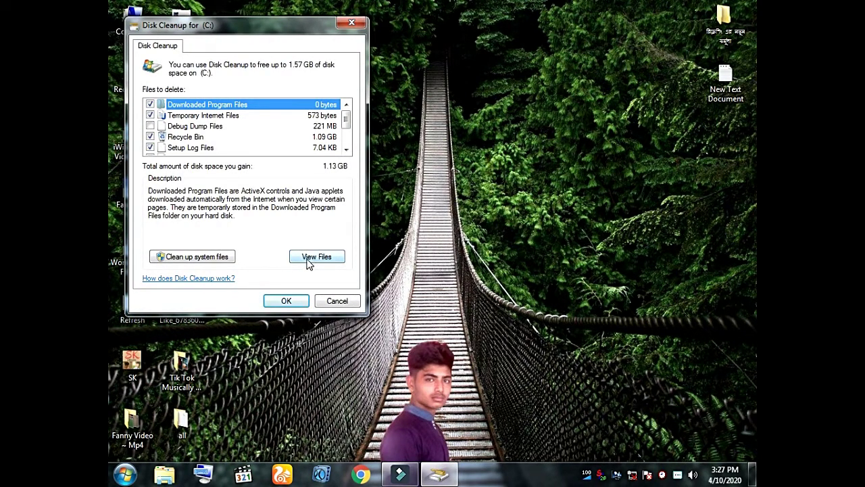
click(285, 300)
click(434, 246)
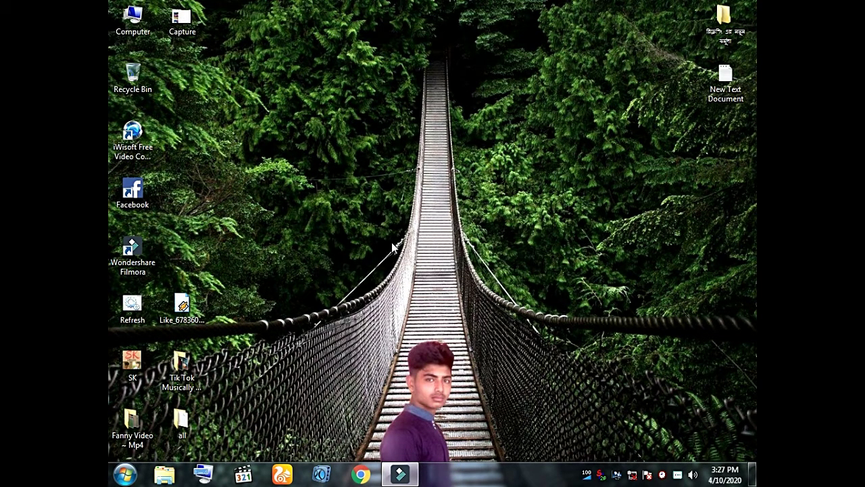
Run "cleanmgr" again and clean up drive D:, confirming permanent deletion of its Recycle Bin files.
key(super+r)
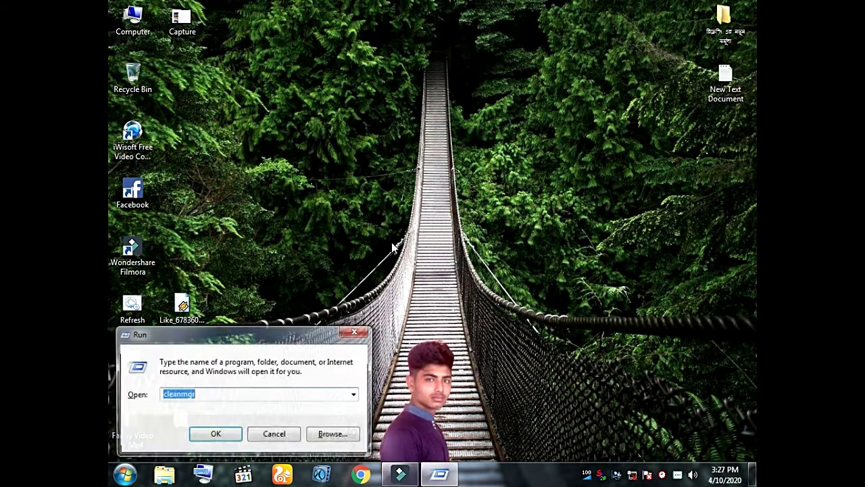
click(354, 394)
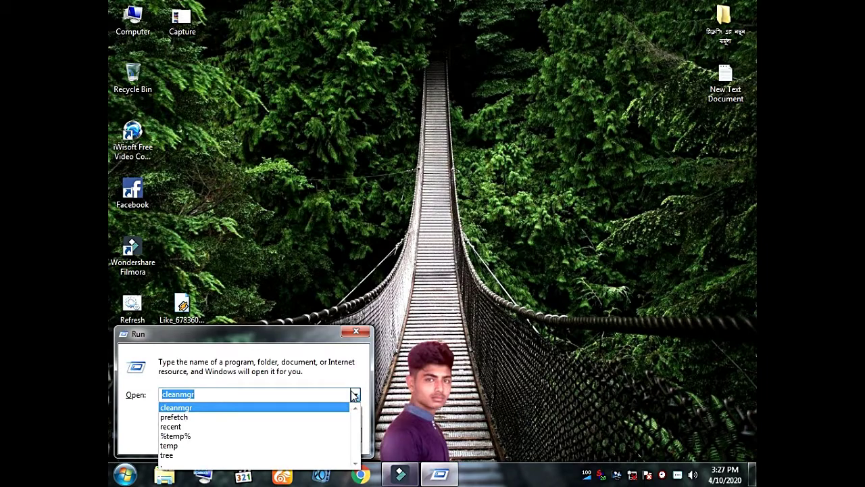
click(355, 394)
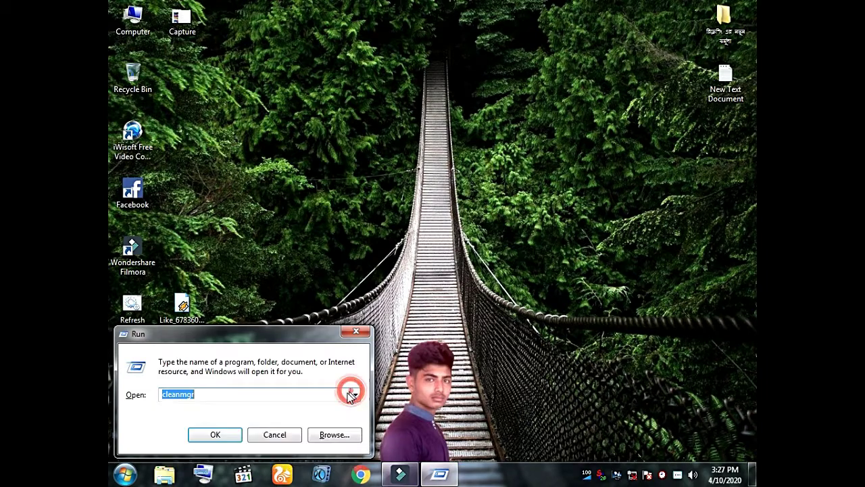
click(219, 435)
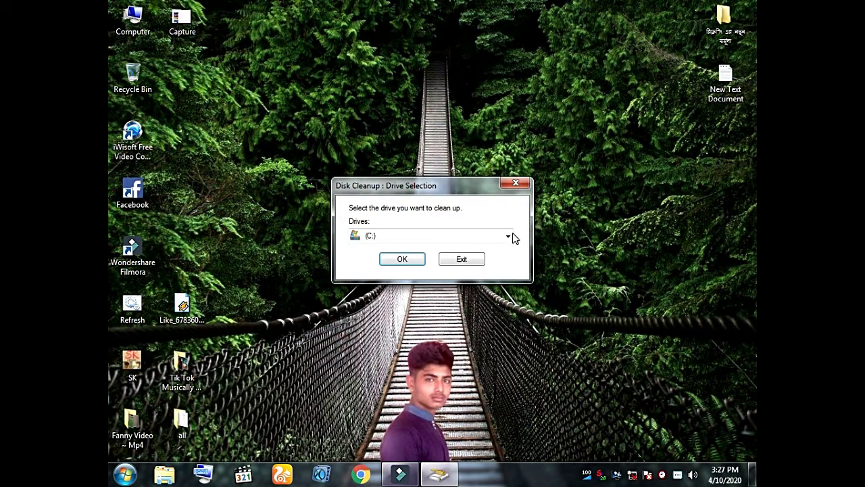
click(509, 237)
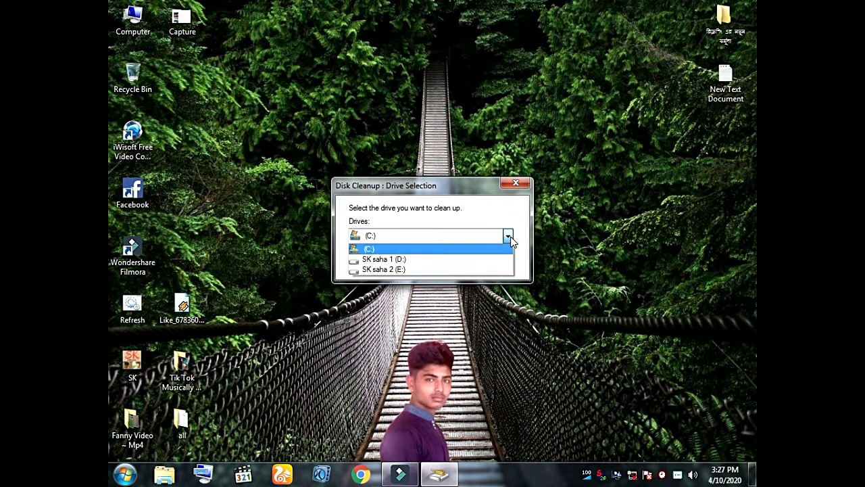
click(482, 261)
click(402, 263)
click(302, 317)
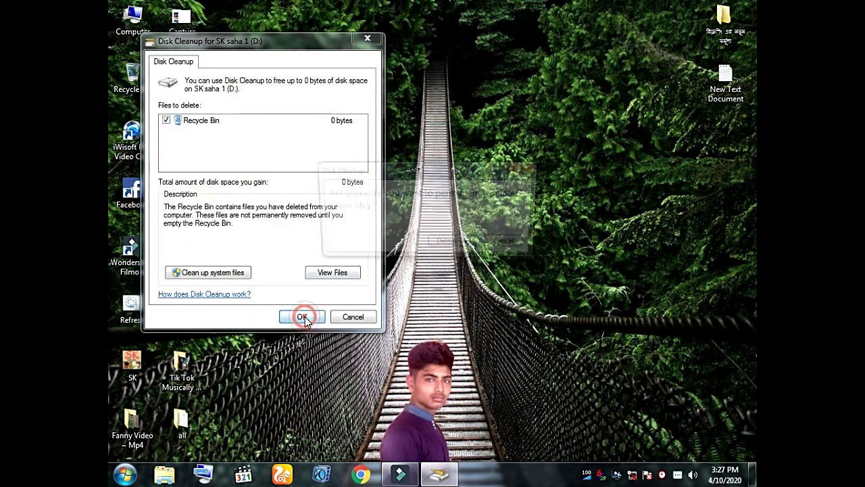
click(451, 245)
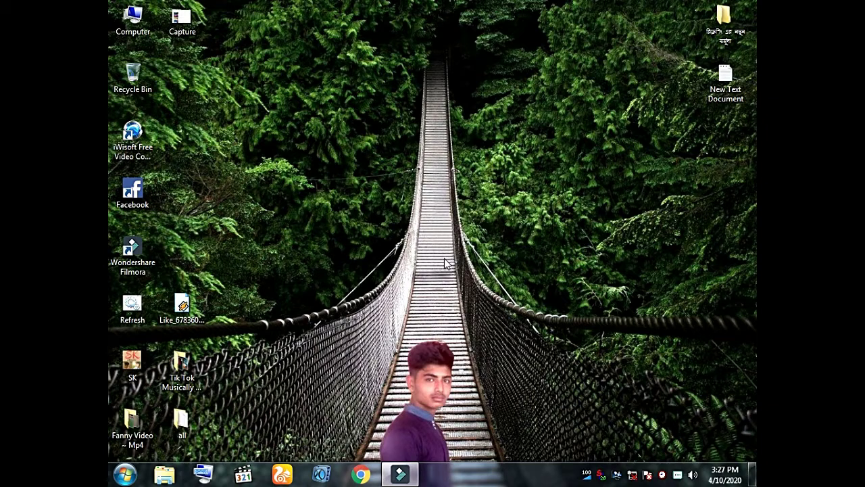
Run "cleanmgr" once more and clean up drive E:, confirming permanent deletion of its Recycle Bin files.
key(super+r)
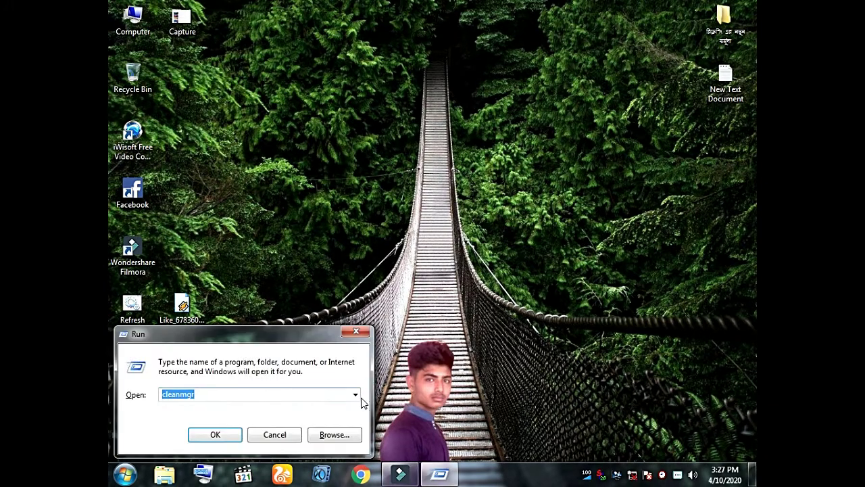
click(354, 394)
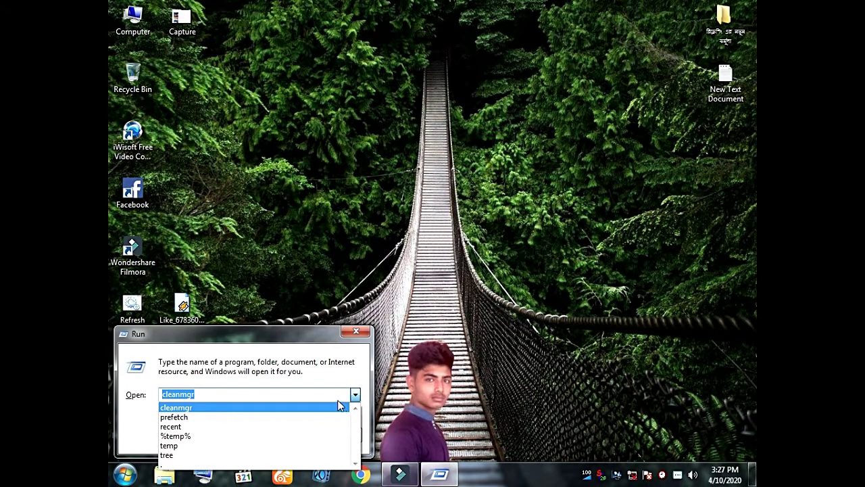
click(354, 394)
click(215, 435)
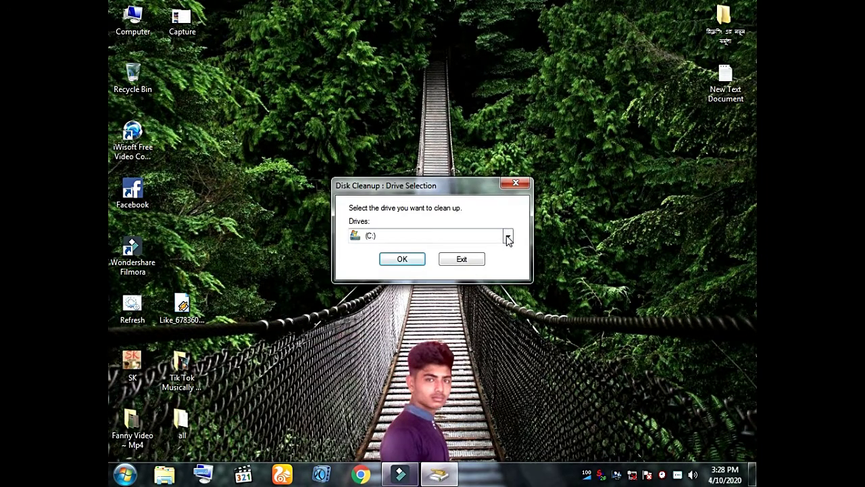
click(508, 236)
click(470, 269)
click(403, 261)
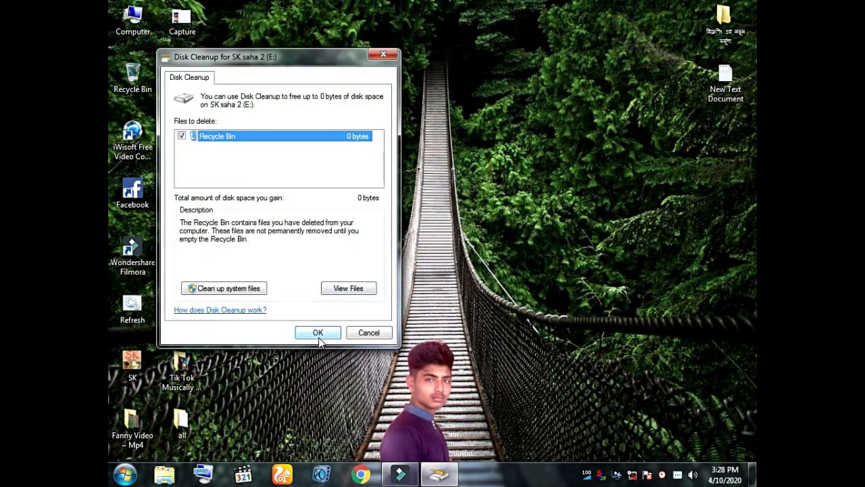
click(317, 334)
click(457, 246)
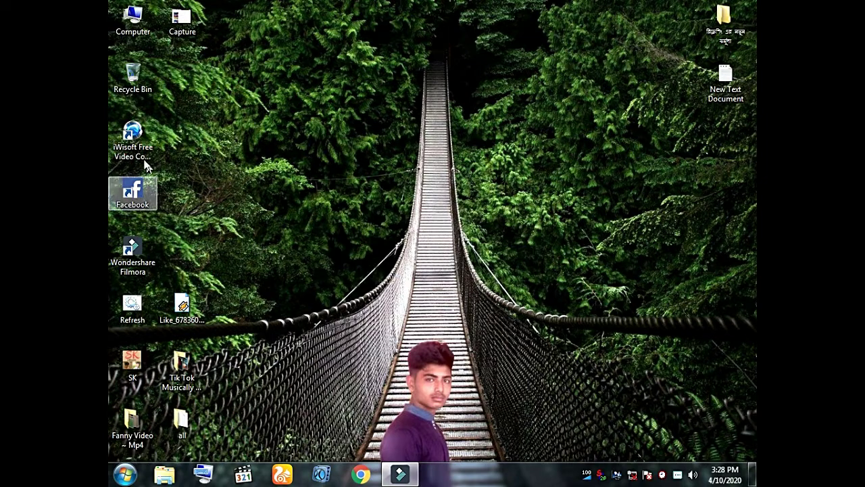
Refresh the desktop six times in a row.
right_click(282, 61)
click(317, 94)
right_click(295, 60)
click(327, 93)
right_click(311, 60)
click(334, 92)
right_click(303, 47)
click(326, 83)
right_click(315, 62)
click(330, 96)
right_click(313, 54)
click(331, 93)
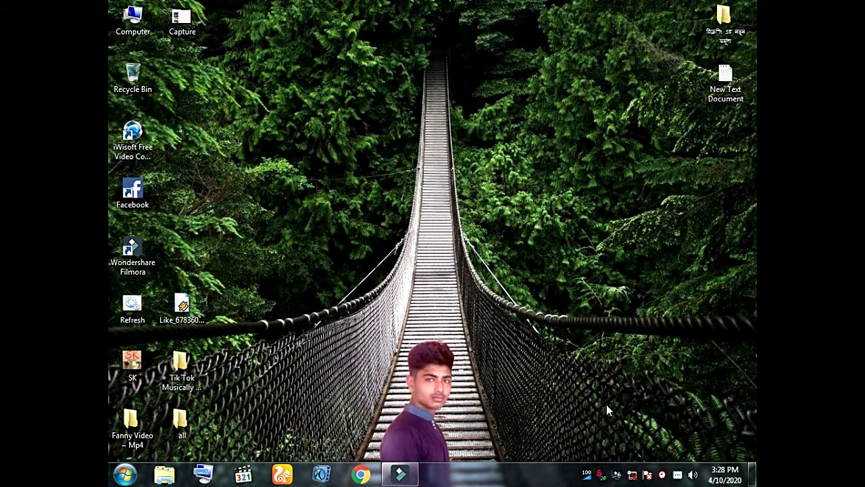